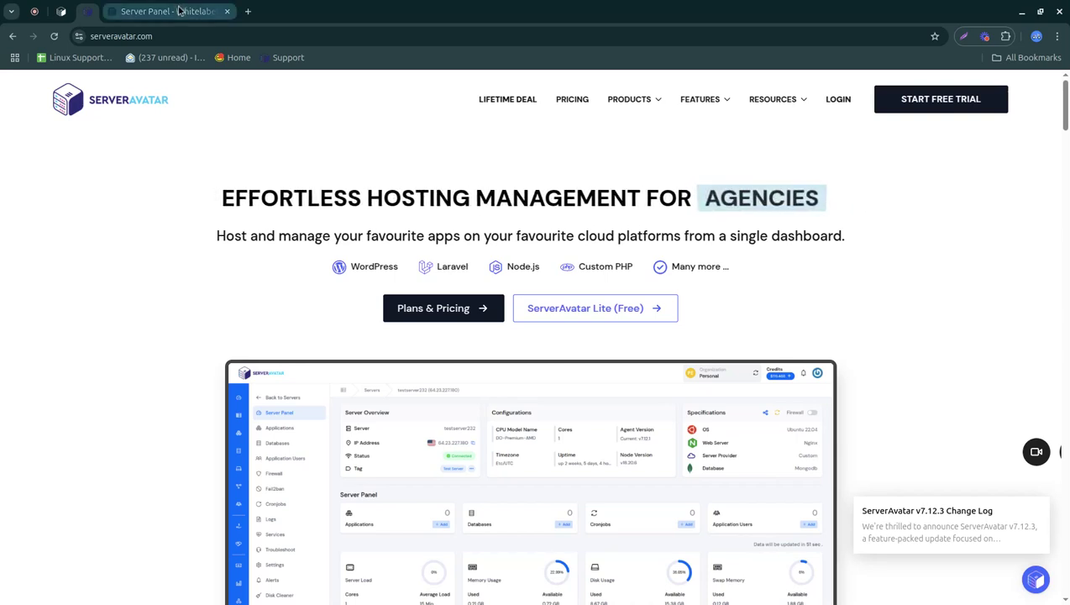
Step: Look over the white-label control panel of the Whitelabel-Demo server, including its server load chart
{"action": "key", "text": "ctrl+Tab"}
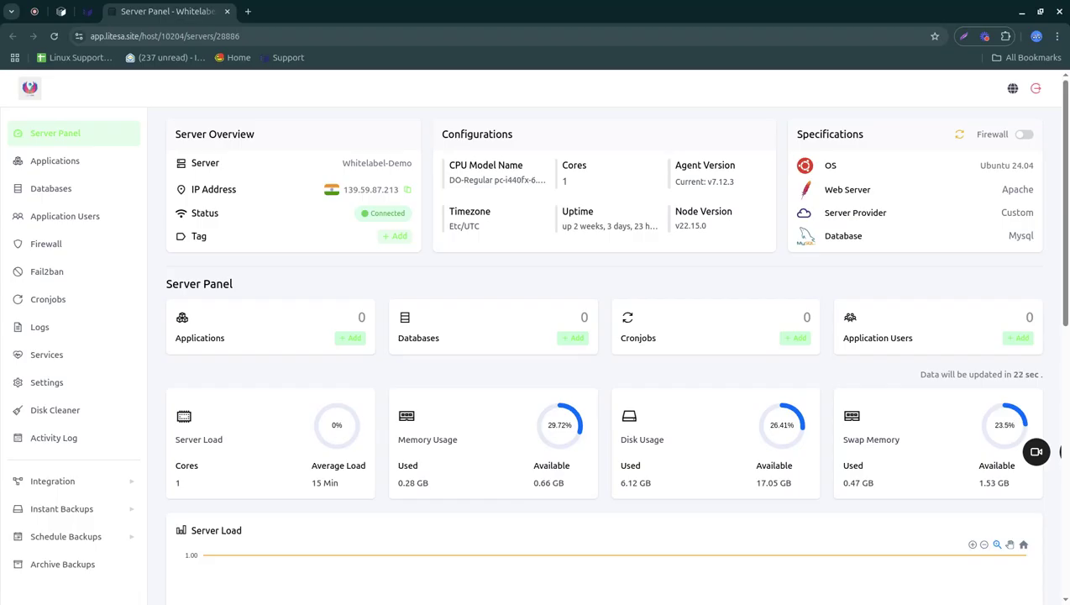
{"action": "left_click", "coordinate": [82, 15]}
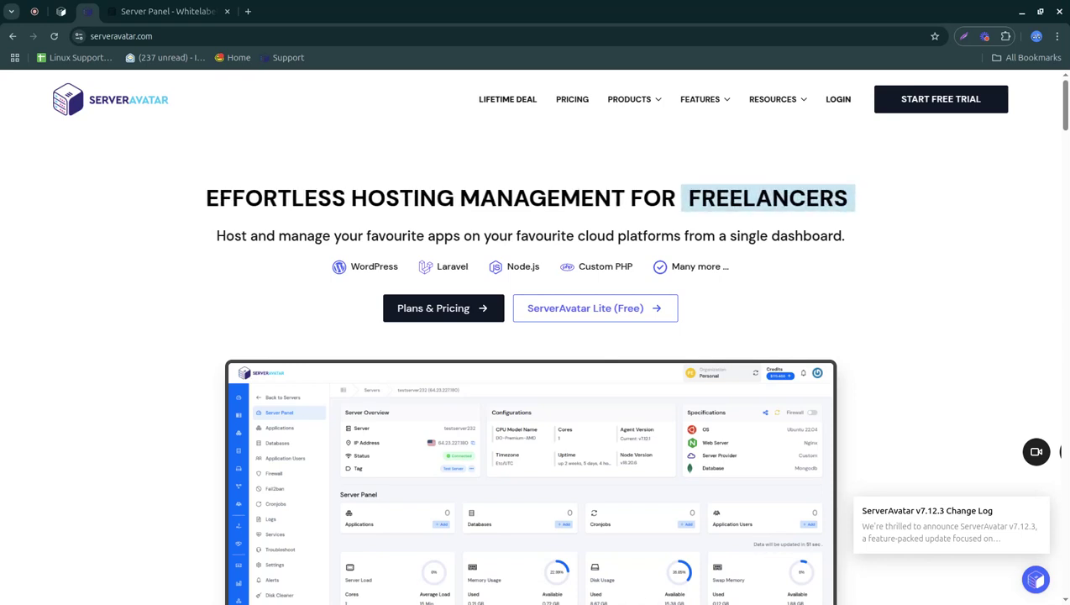
{"action": "left_click", "coordinate": [144, 9]}
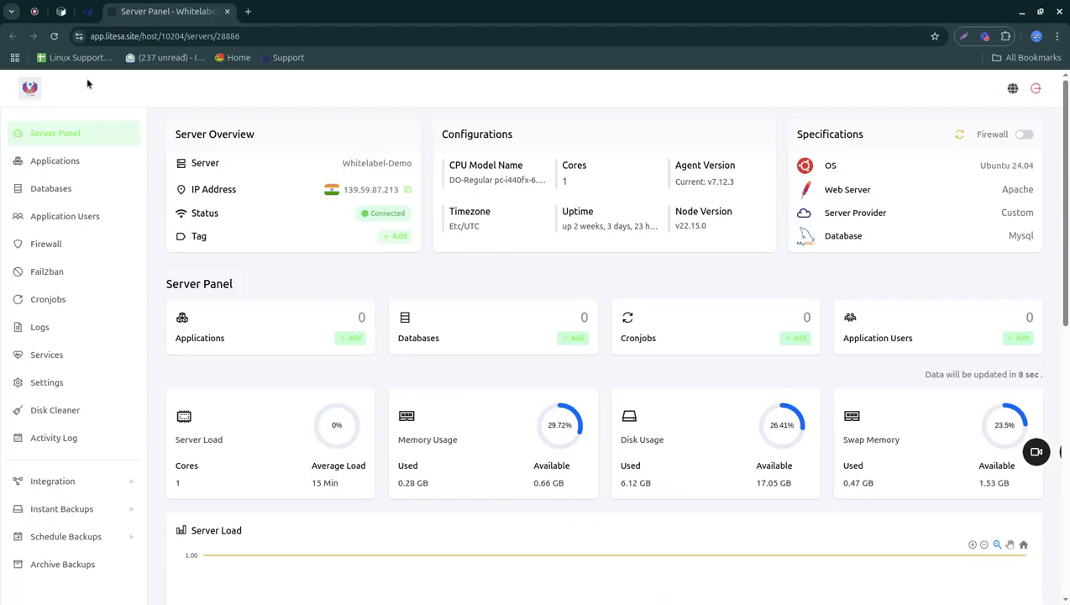
{"action": "scroll", "coordinate": [269, 352], "scroll_direction": "down", "scroll_amount": 3}
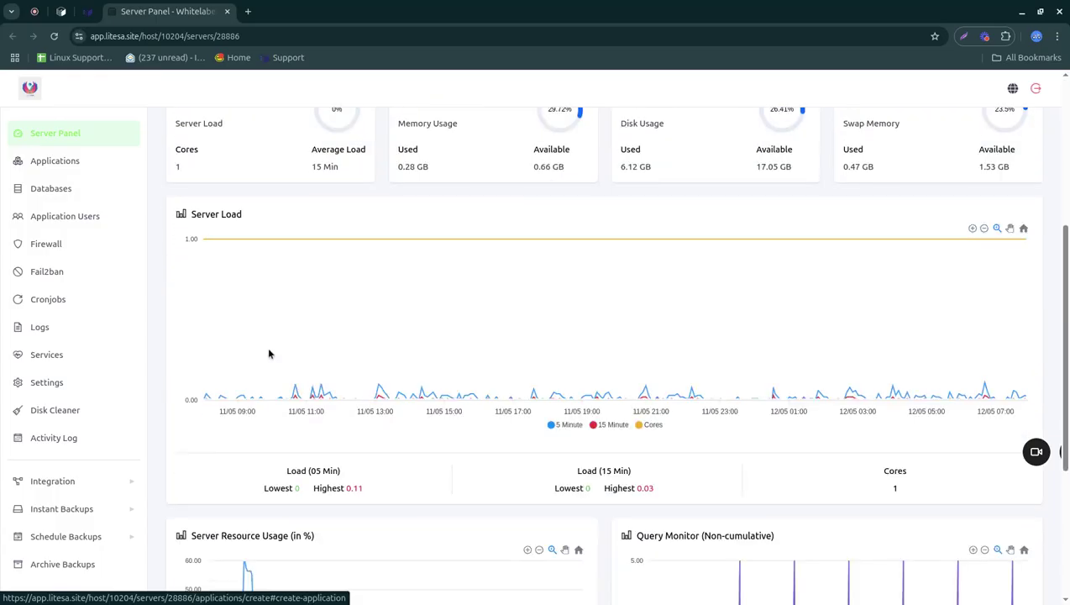
{"action": "scroll", "coordinate": [269, 353], "scroll_direction": "up", "scroll_amount": 3}
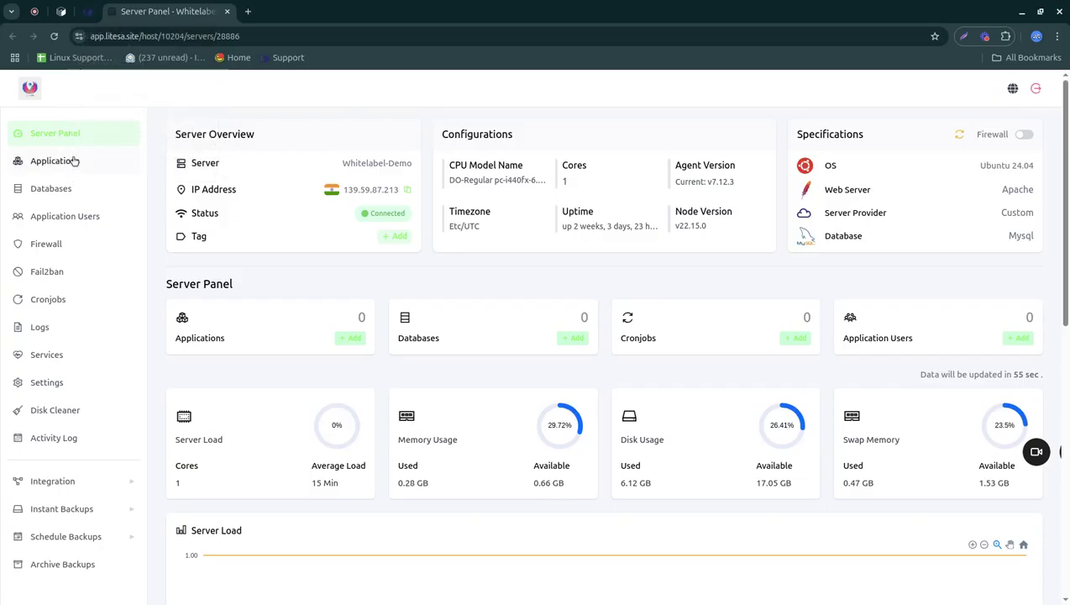
Step: Log in to the ServerAvatar dashboard and open the Control Panel Access section in the Whitelabel-Demo server's settings
{"action": "left_click", "coordinate": [87, 12]}
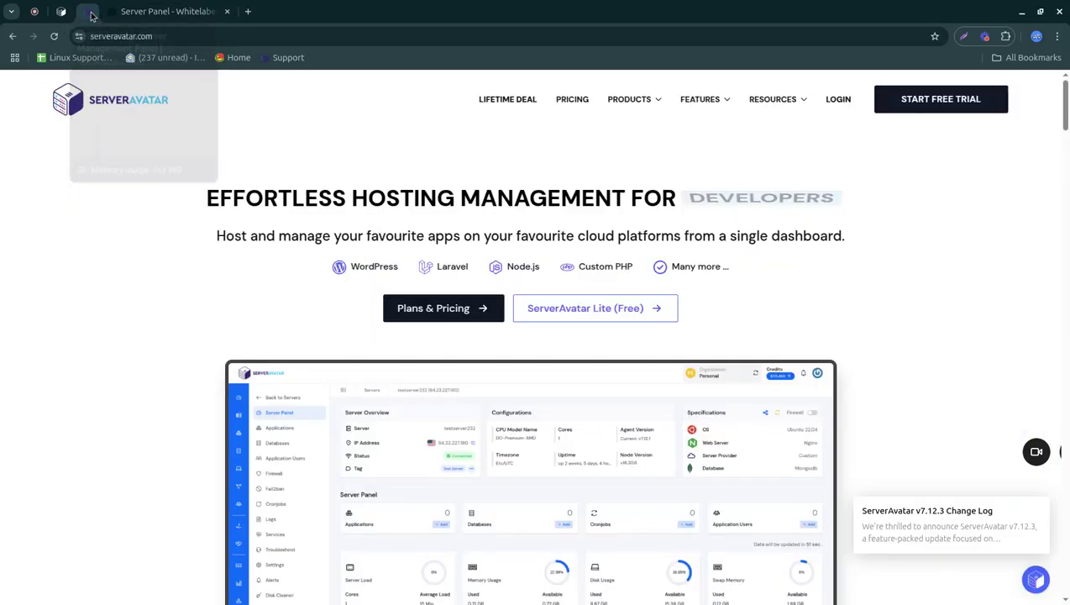
{"action": "left_click", "coordinate": [839, 108]}
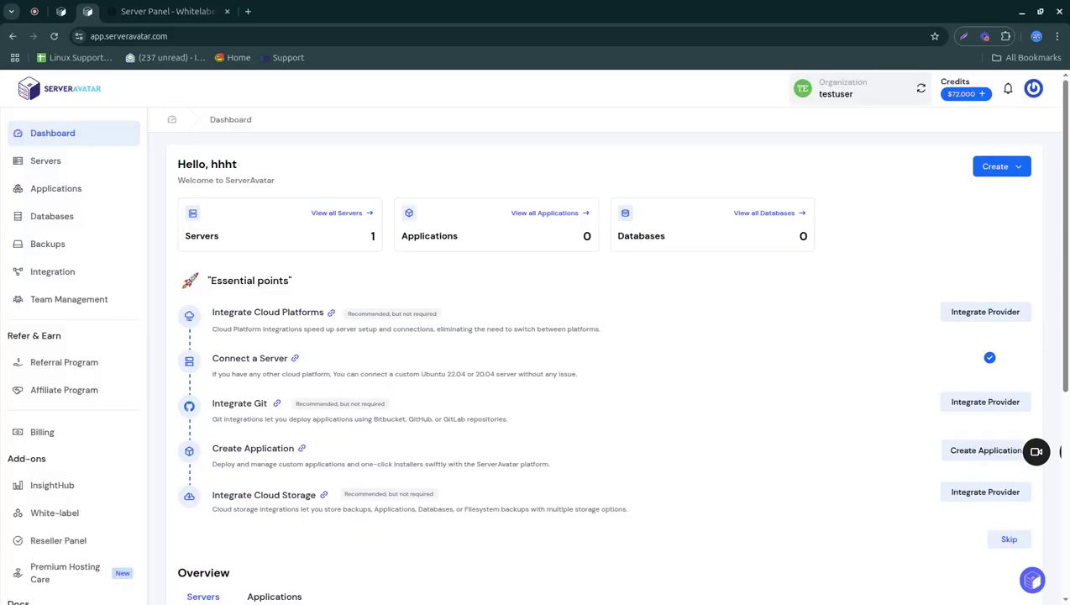
{"action": "left_click", "coordinate": [120, 165]}
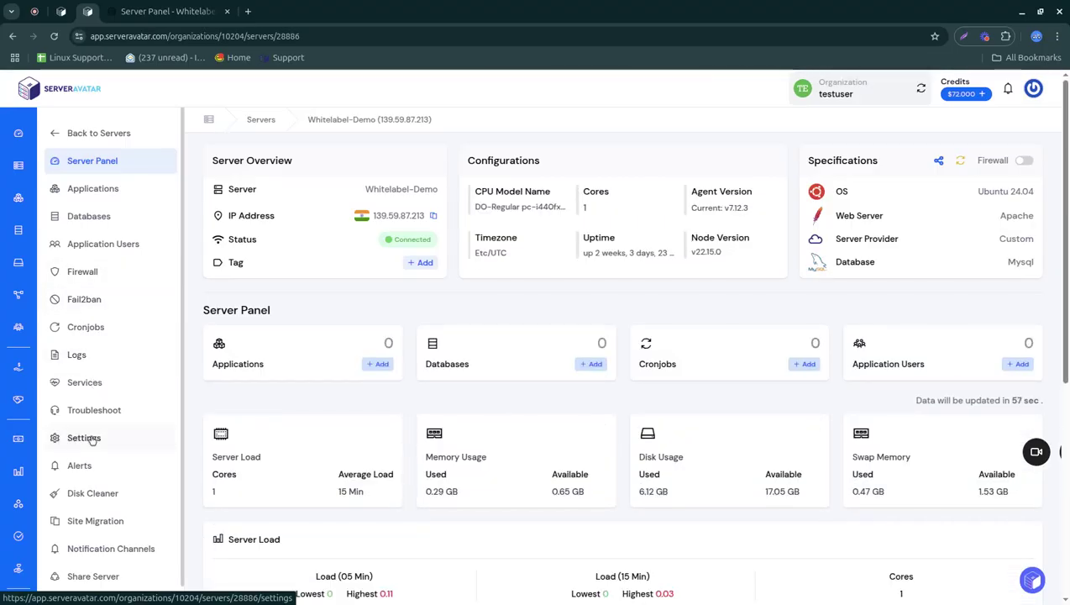
{"action": "left_click", "coordinate": [92, 440]}
{"action": "scroll", "coordinate": [301, 430], "scroll_direction": "down", "scroll_amount": 2}
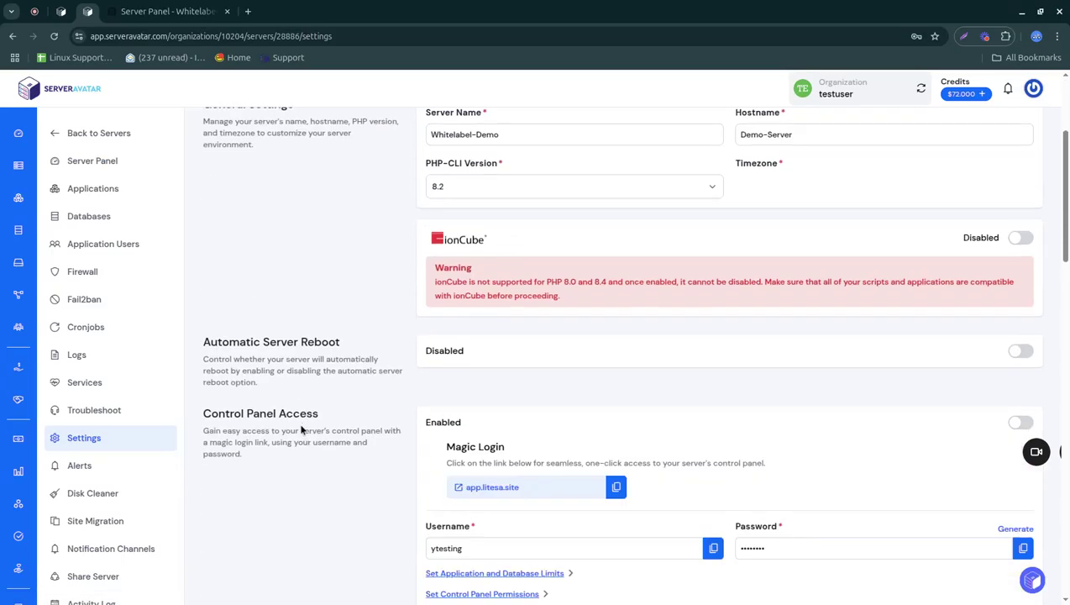
{"action": "scroll", "coordinate": [301, 430], "scroll_direction": "down", "scroll_amount": 2}
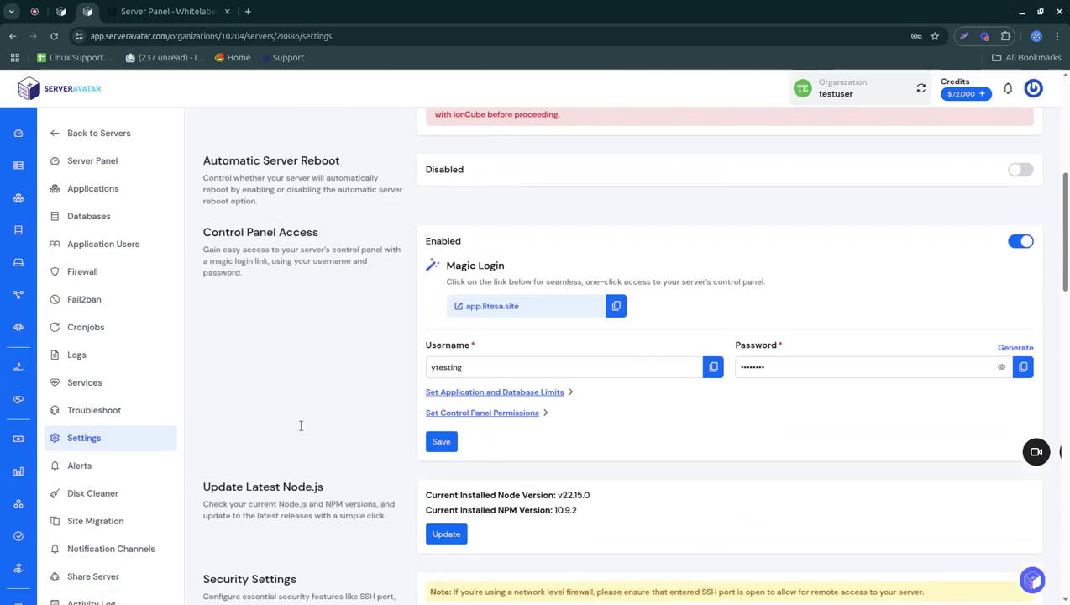
Step: Review the Control Panel Access section, including its username and password fields
{"action": "double_click", "coordinate": [205, 235]}
{"action": "triple_click", "coordinate": [205, 236]}
{"action": "left_click", "coordinate": [329, 263]}
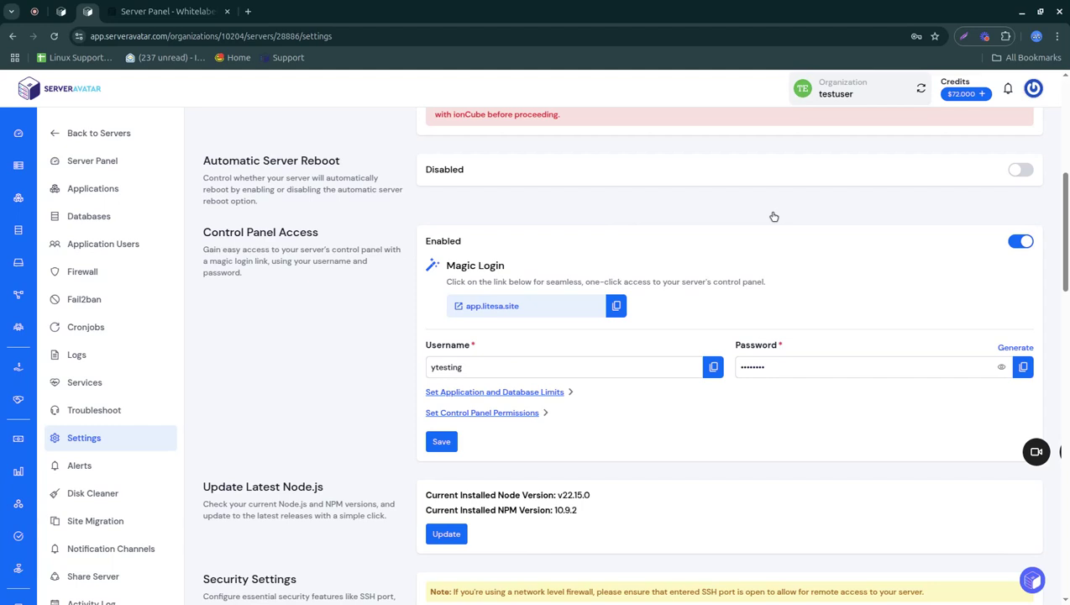
{"action": "double_click", "coordinate": [428, 345]}
{"action": "left_click", "coordinate": [769, 346]}
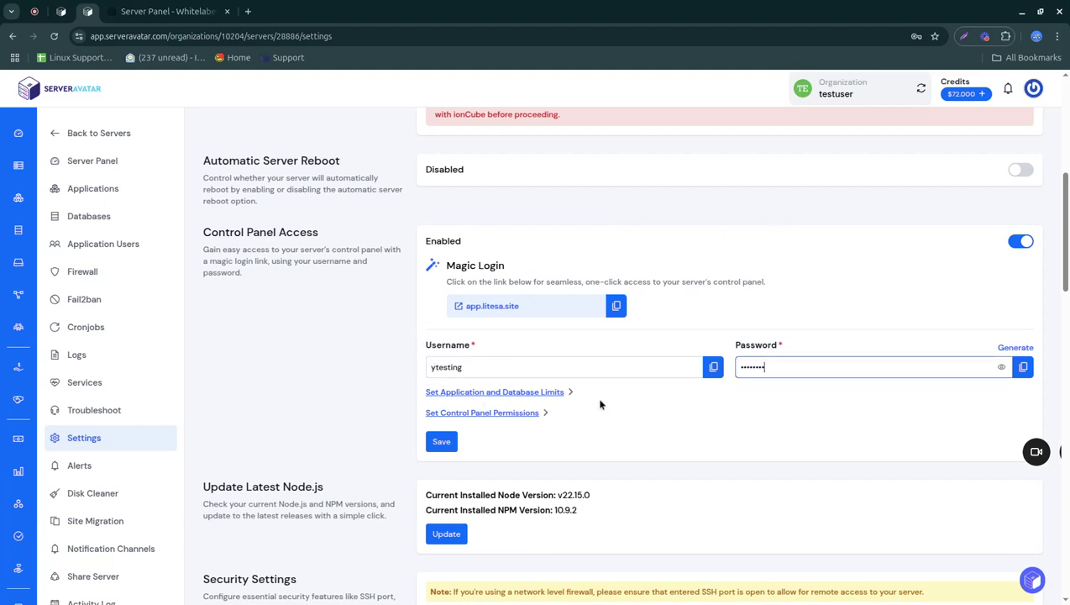
{"action": "left_click", "coordinate": [553, 427]}
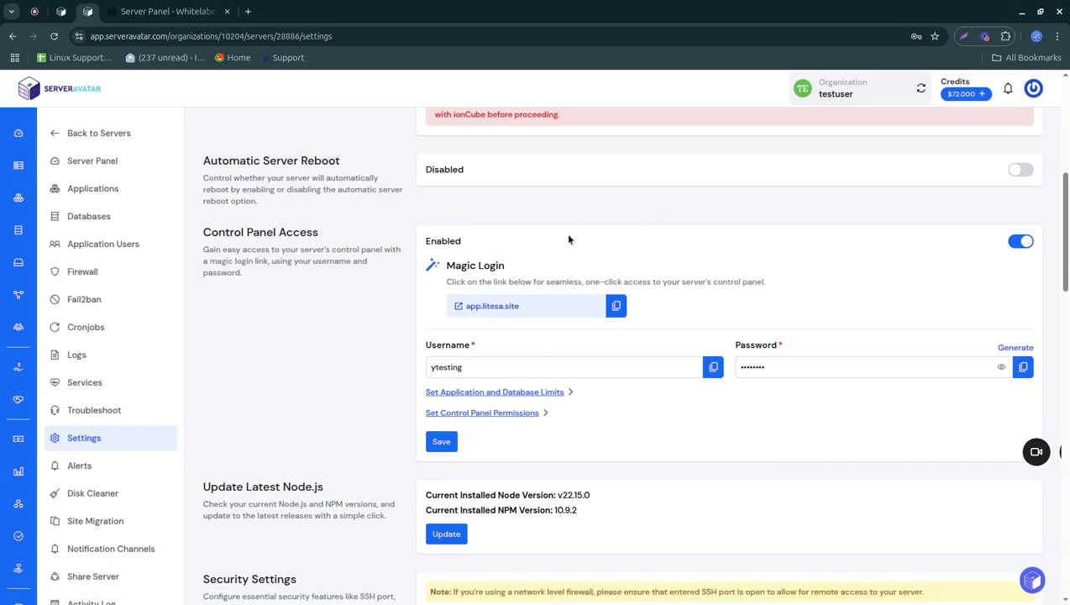
Step: Open the server's white-label control panel through the Magic Login link app.litesa.site
{"action": "left_click_drag", "start_coordinate": [462, 265], "coordinate": [504, 271]}
{"action": "left_click", "coordinate": [566, 241]}
{"action": "left_click", "coordinate": [496, 307]}
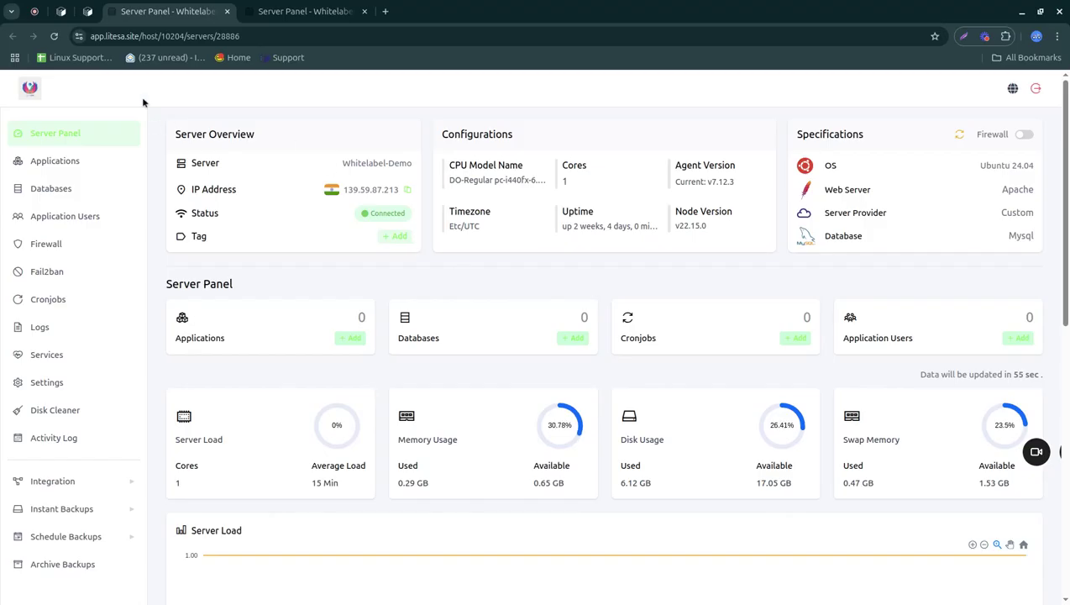
Step: Return to the ServerAvatar server settings and expand the application and database limits under Control Panel Access
{"action": "left_click", "coordinate": [87, 12]}
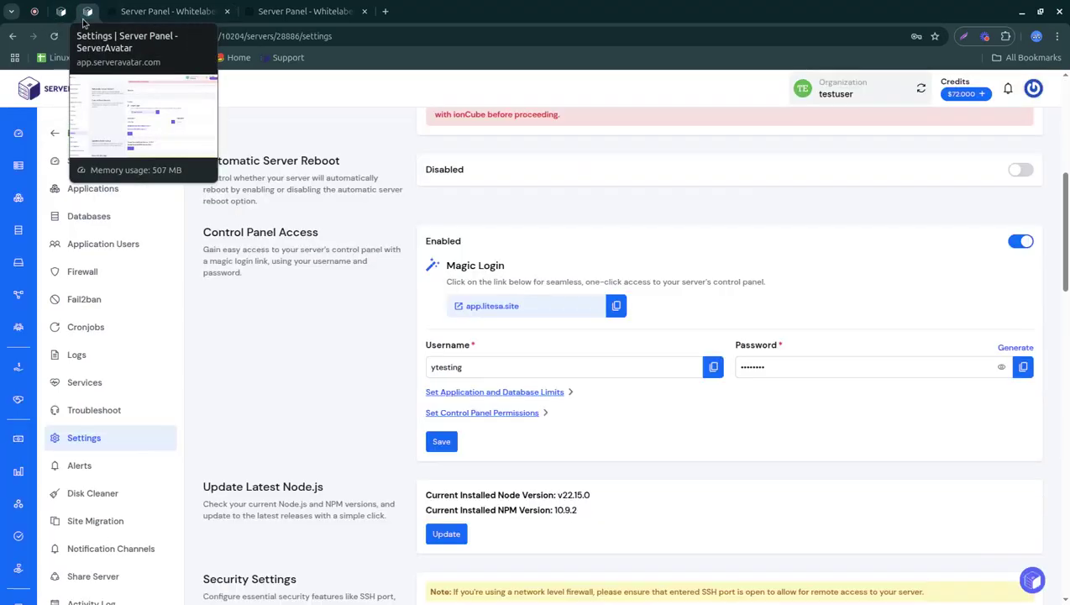
{"action": "left_click", "coordinate": [472, 394]}
{"action": "scroll", "coordinate": [471, 442], "scroll_direction": "down", "scroll_amount": 1}
{"action": "scroll", "coordinate": [471, 442], "scroll_direction": "up", "scroll_amount": 1}
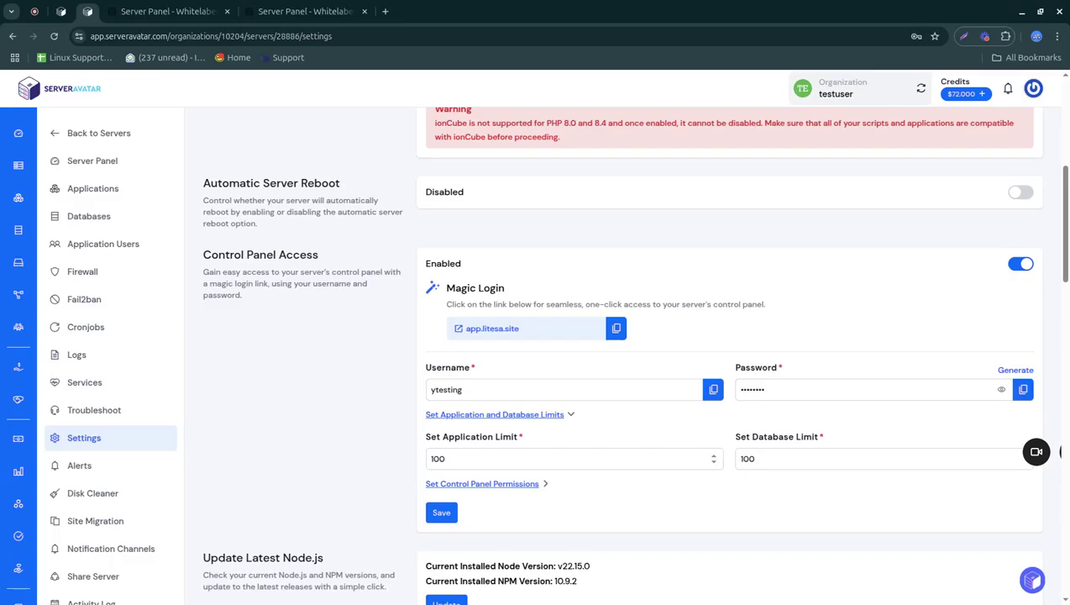
{"action": "scroll", "coordinate": [620, 355], "scroll_direction": "down", "scroll_amount": 1}
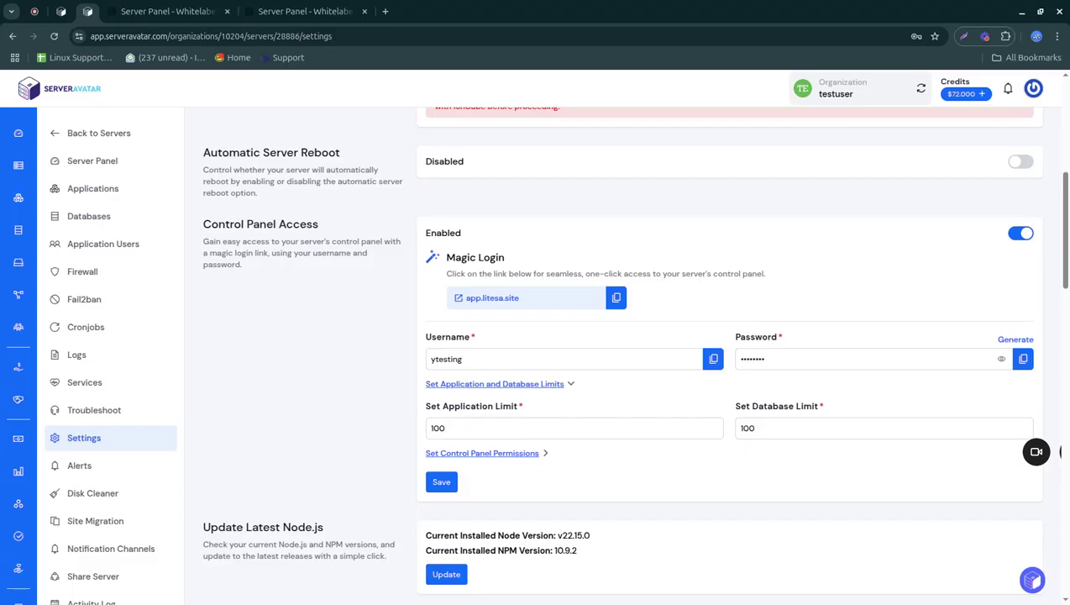
Step: Expand the control panel permissions and look through the Manage Access Permissions groups
{"action": "left_click", "coordinate": [476, 453]}
{"action": "scroll", "coordinate": [476, 453], "scroll_direction": "down", "scroll_amount": 5}
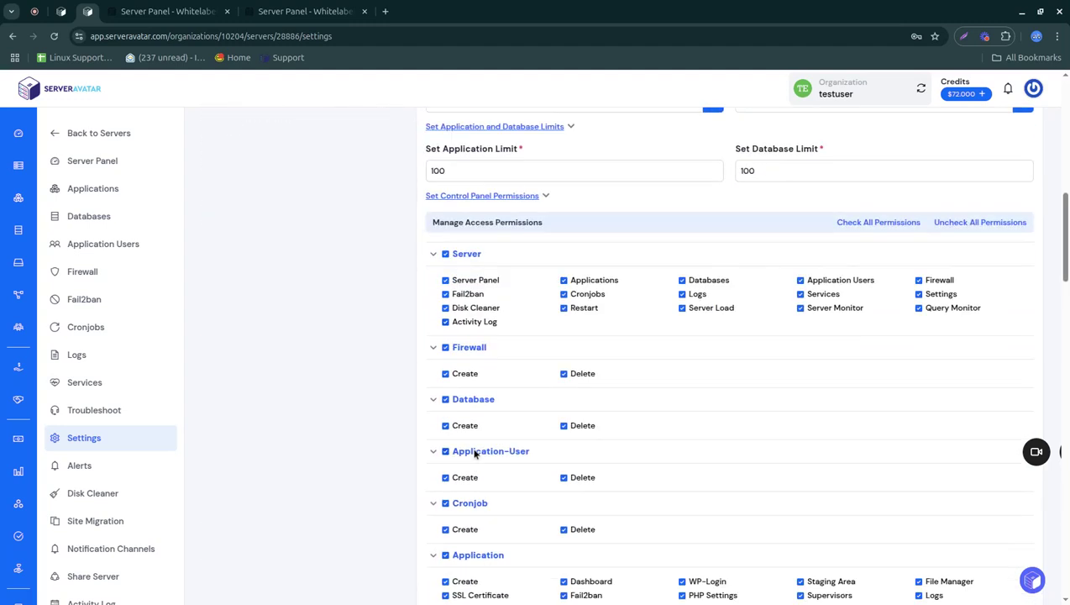
{"action": "scroll", "coordinate": [474, 453], "scroll_direction": "down", "scroll_amount": 2}
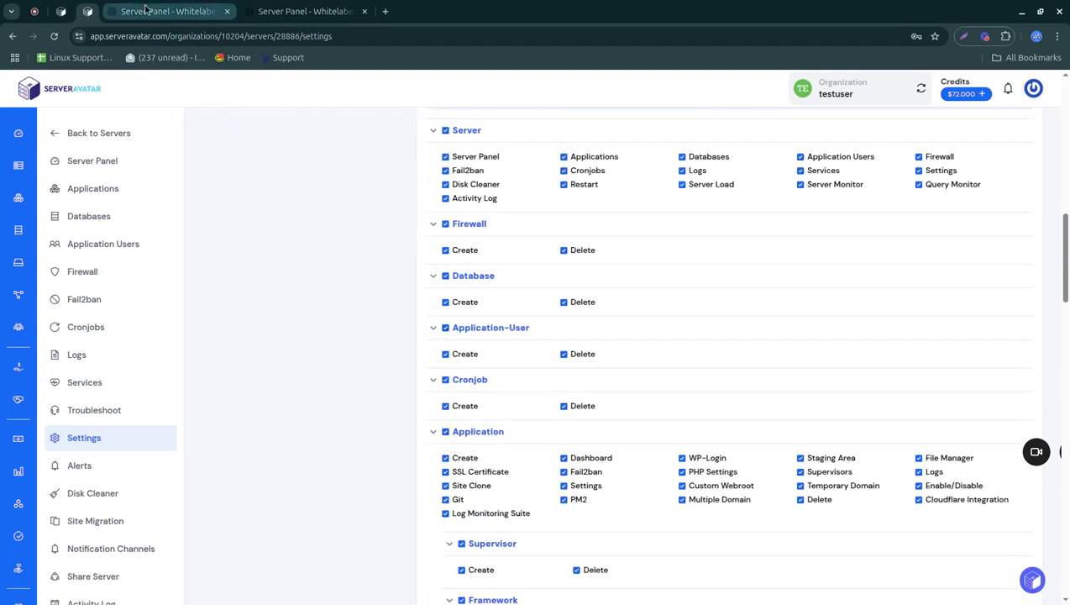
Step: Browse the Applications, Databases, Application Users and Firewall pages in the white-label control panel
{"action": "left_click", "coordinate": [144, 10]}
{"action": "left_click", "coordinate": [101, 165]}
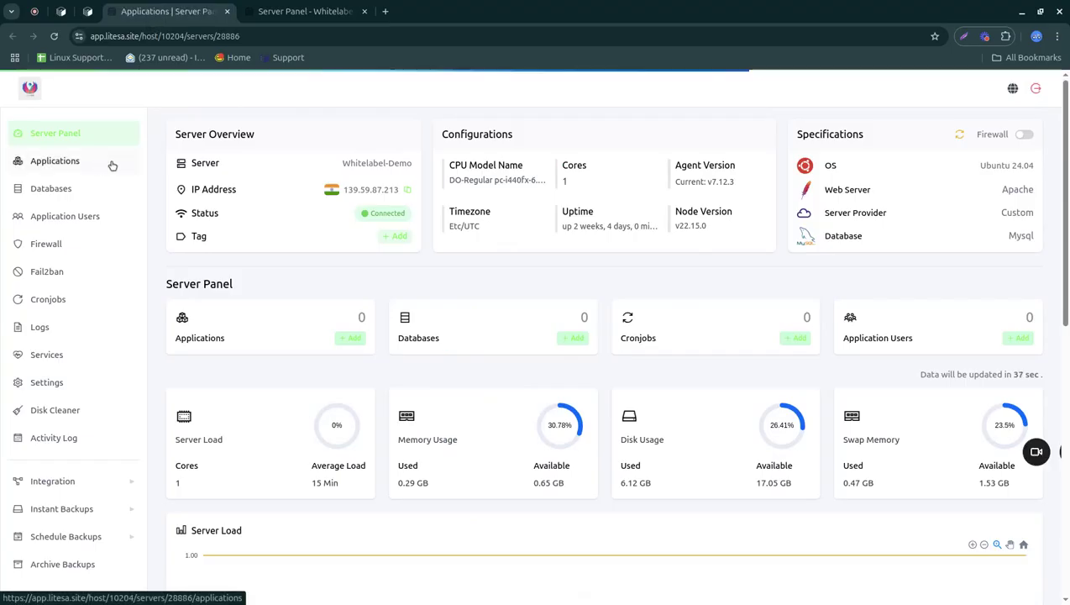
{"action": "left_click", "coordinate": [84, 189]}
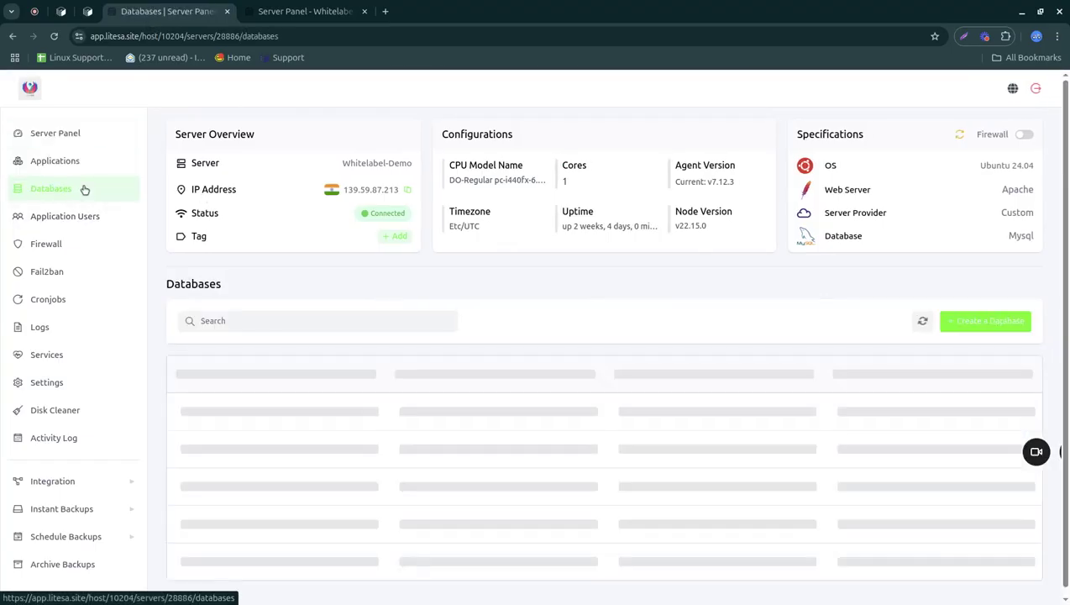
{"action": "left_click", "coordinate": [89, 221]}
{"action": "left_click", "coordinate": [95, 250]}
Step: Remove the Firewall, server-level Applications, Cronjob, Application-User and Database permissions from the control panel user in ServerAvatar and save
{"action": "left_click", "coordinate": [88, 11]}
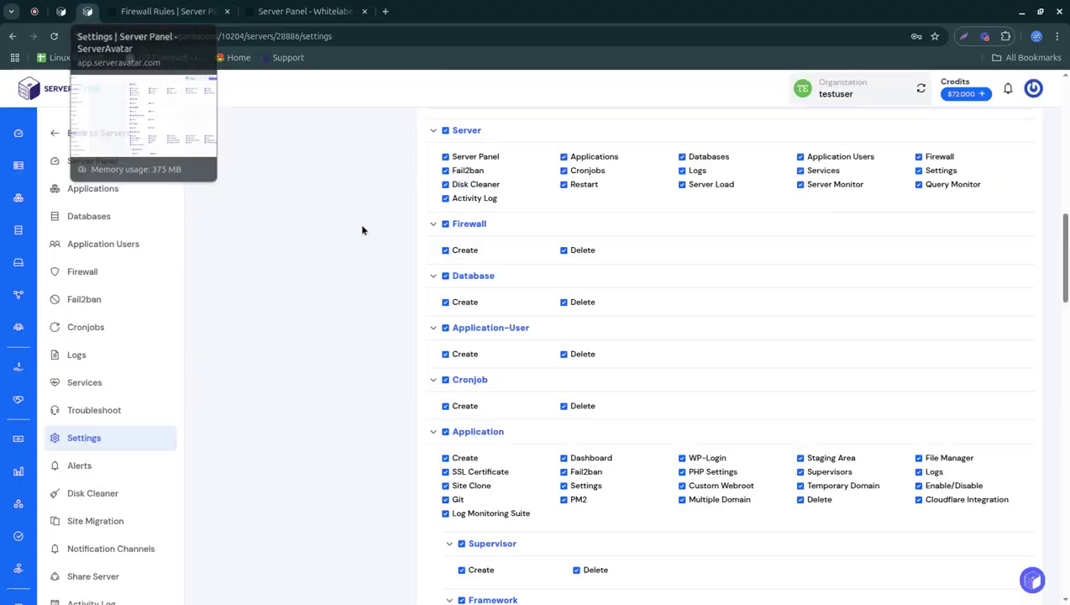
{"action": "left_click", "coordinate": [445, 224]}
{"action": "left_click", "coordinate": [563, 157]}
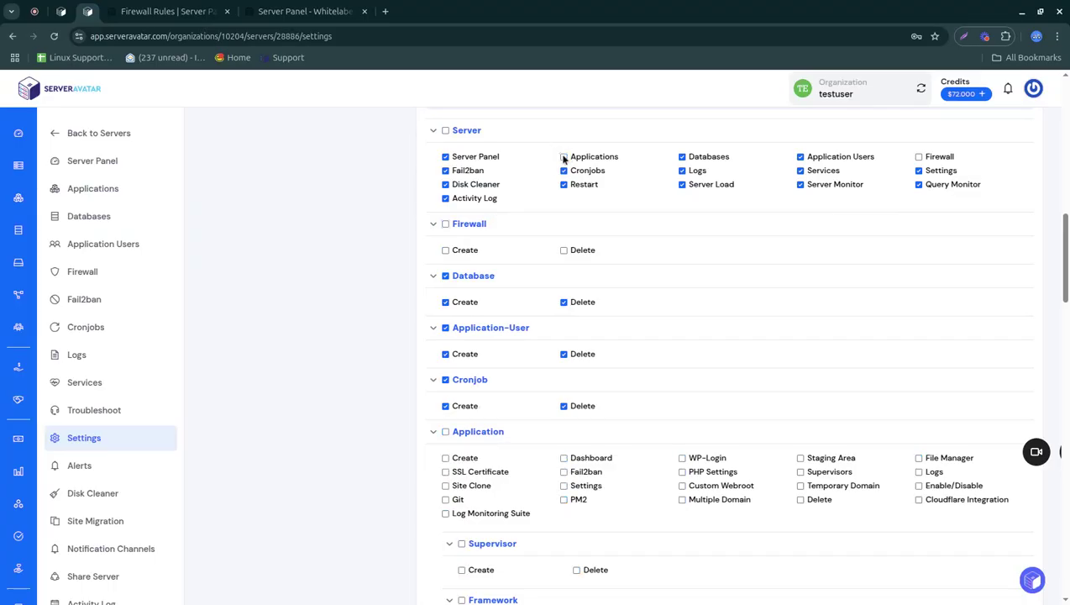
{"action": "left_click", "coordinate": [445, 379]}
{"action": "left_click", "coordinate": [445, 328]}
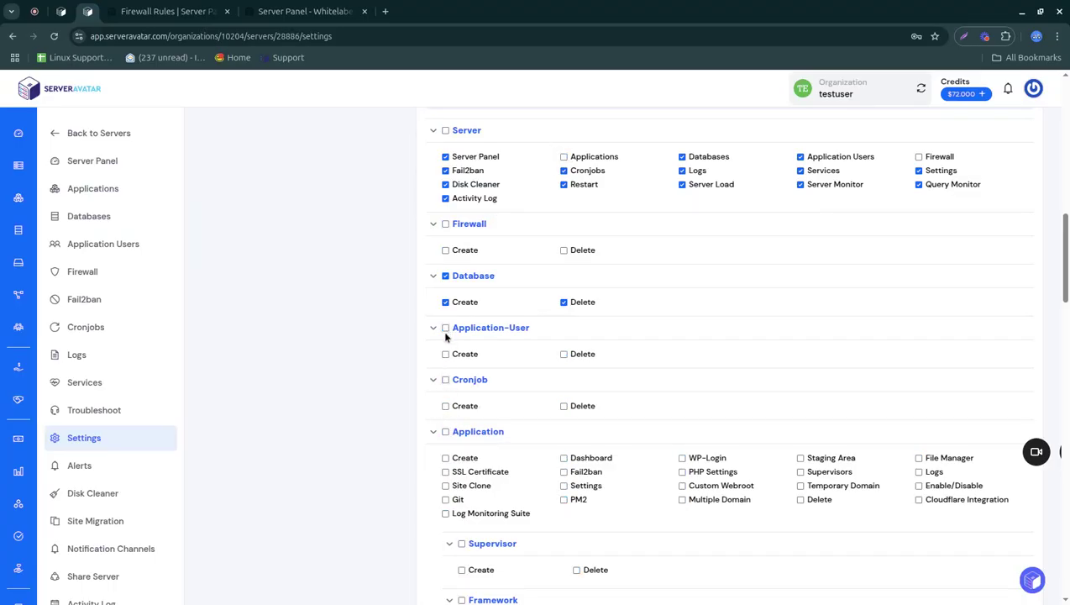
{"action": "left_click", "coordinate": [445, 277]}
{"action": "scroll", "coordinate": [484, 330], "scroll_direction": "down", "scroll_amount": 5}
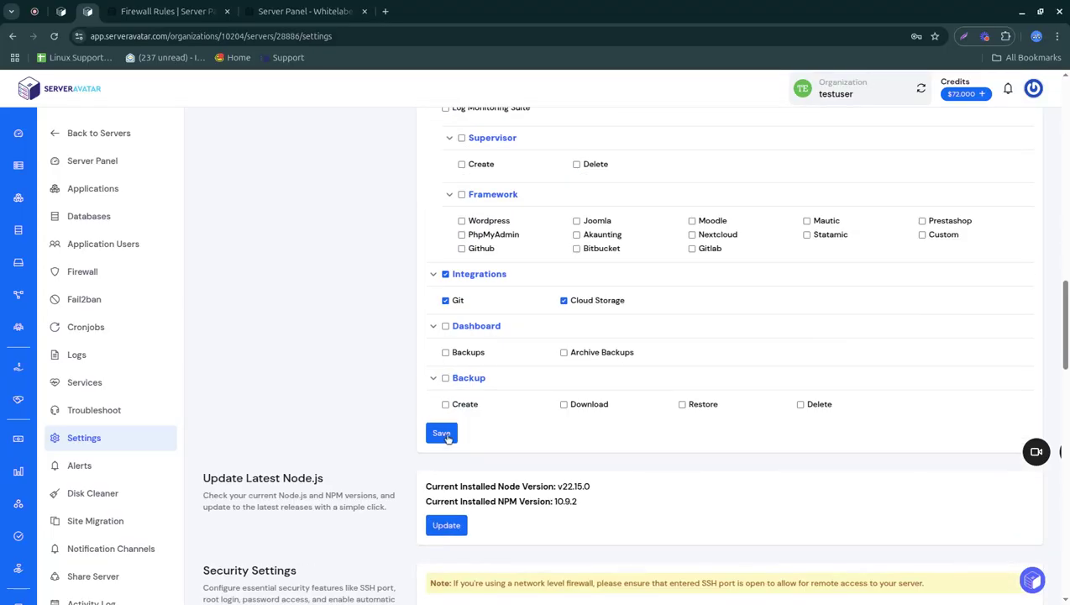
{"action": "left_click", "coordinate": [441, 441]}
Step: Reload the white-label control panel and check how its Firewall and Databases pages reflect the restricted permissions
{"action": "left_click", "coordinate": [126, 12]}
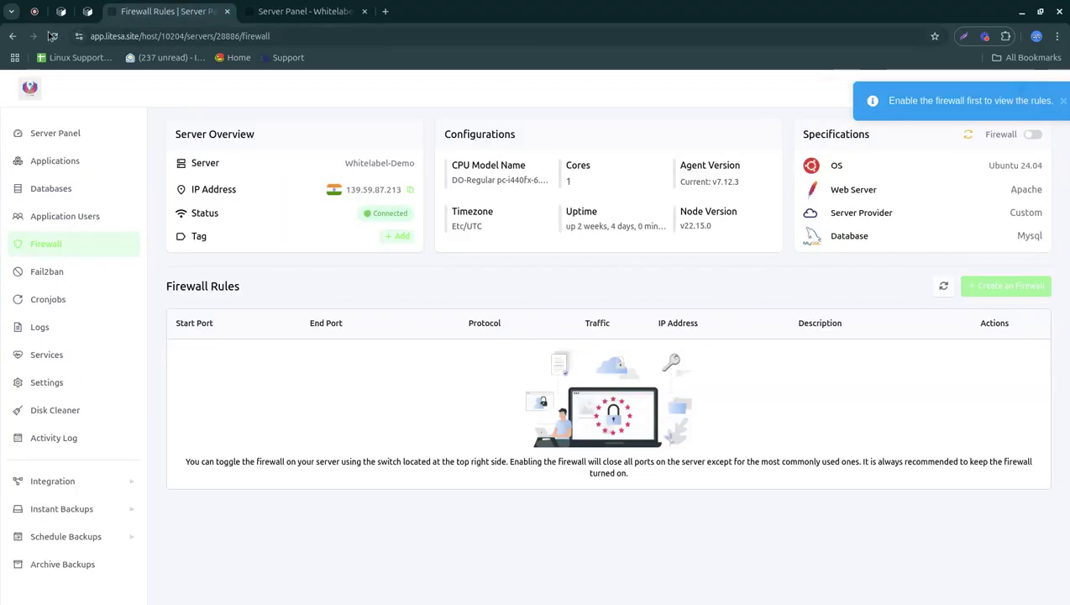
{"action": "left_click", "coordinate": [52, 37]}
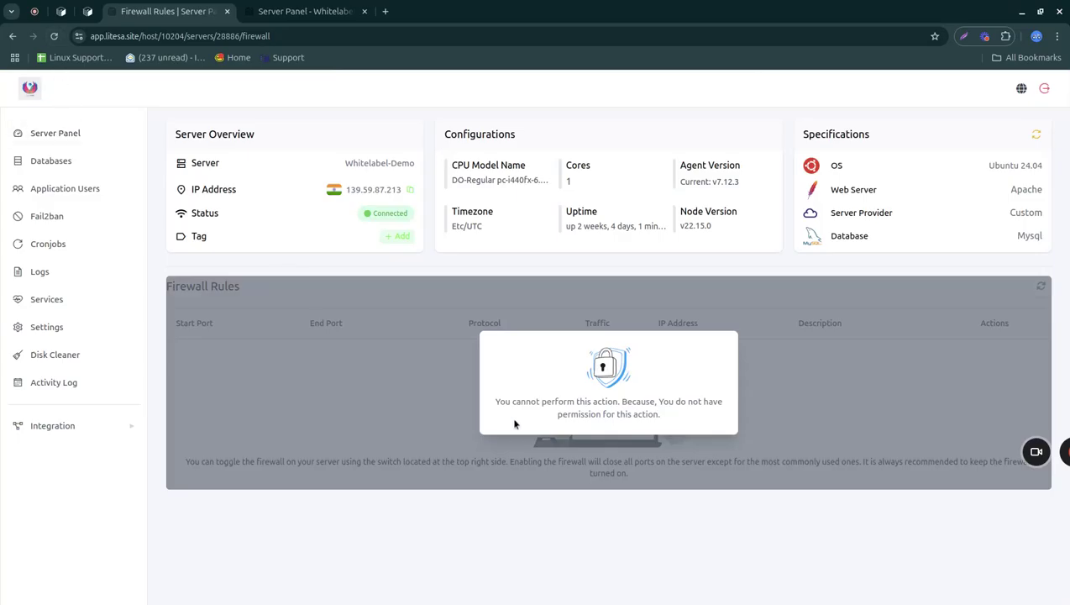
{"action": "left_click_drag", "start_coordinate": [494, 401], "coordinate": [643, 394]}
{"action": "left_click", "coordinate": [536, 360]}
{"action": "left_click", "coordinate": [86, 142]}
{"action": "left_click", "coordinate": [92, 166]}
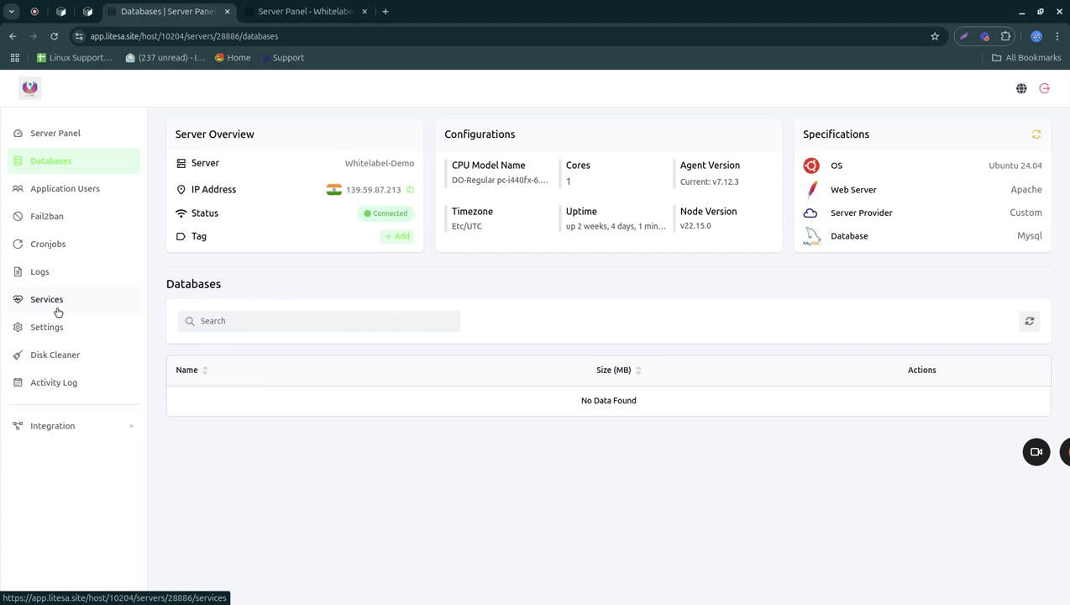
Step: Return to the Control Panel Access section and its permissions list in the ServerAvatar server settings
{"action": "left_click", "coordinate": [88, 11]}
{"action": "scroll", "coordinate": [357, 363], "scroll_direction": "up", "scroll_amount": 5}
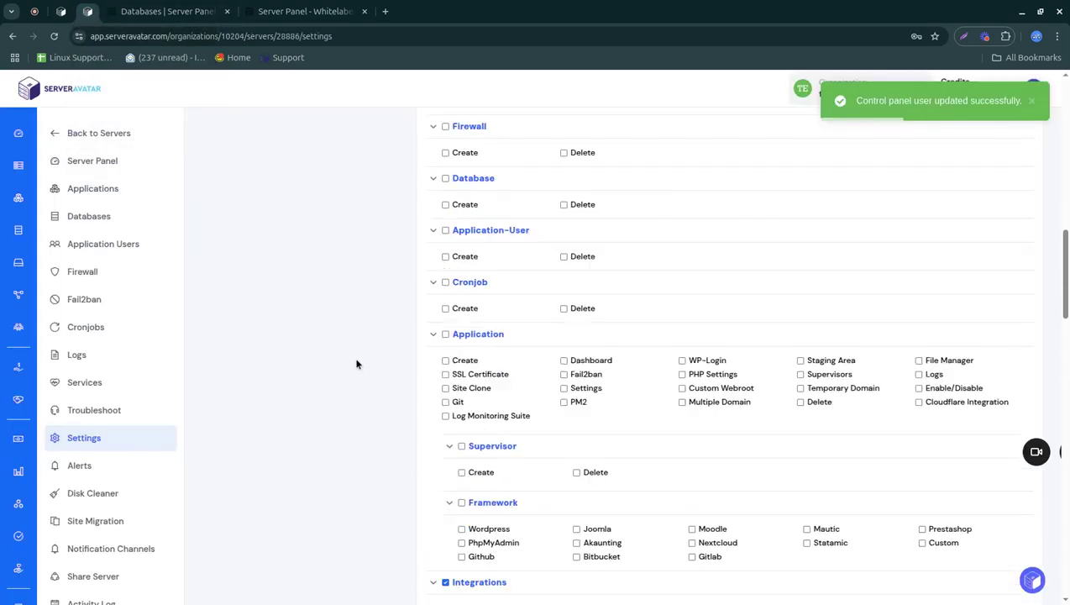
{"action": "scroll", "coordinate": [356, 362], "scroll_direction": "up", "scroll_amount": 3}
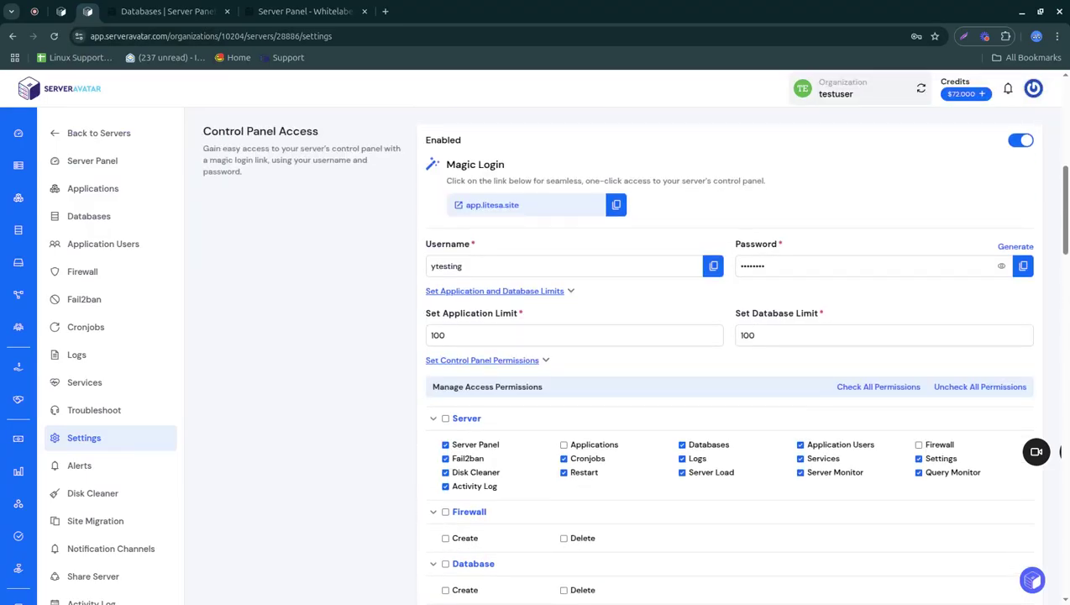